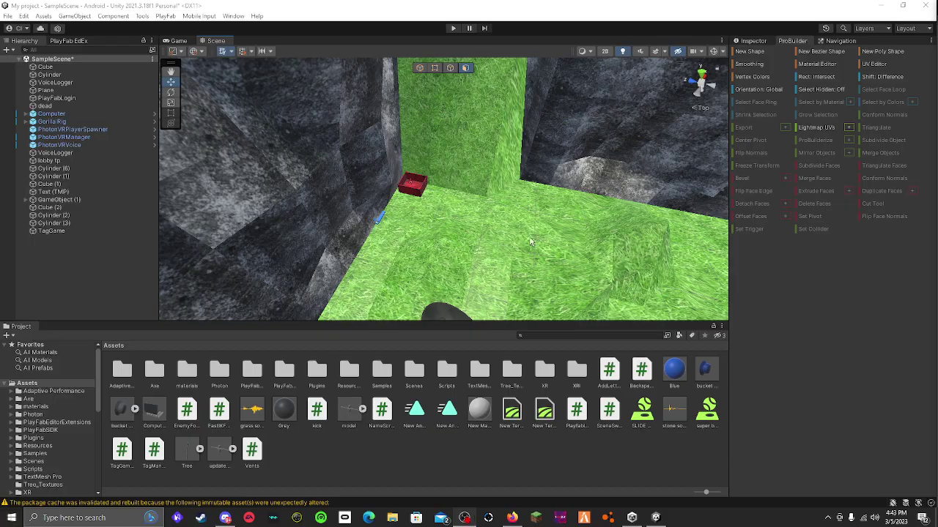
Search the project assets for "photonvr", go into the PhotonVR folder and open the Player prefab for editing.
key(w)
right_drag(531, 242, 309, 245)
click(556, 337)
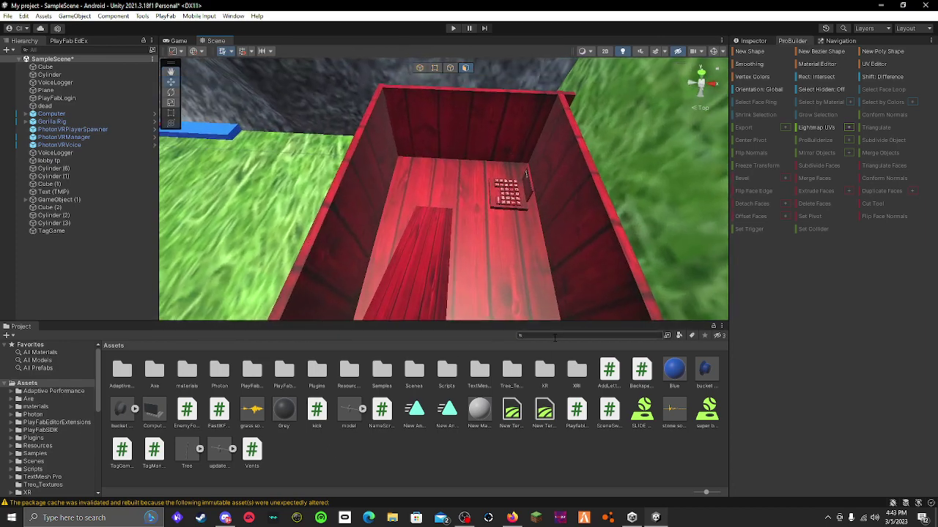
text(phot)
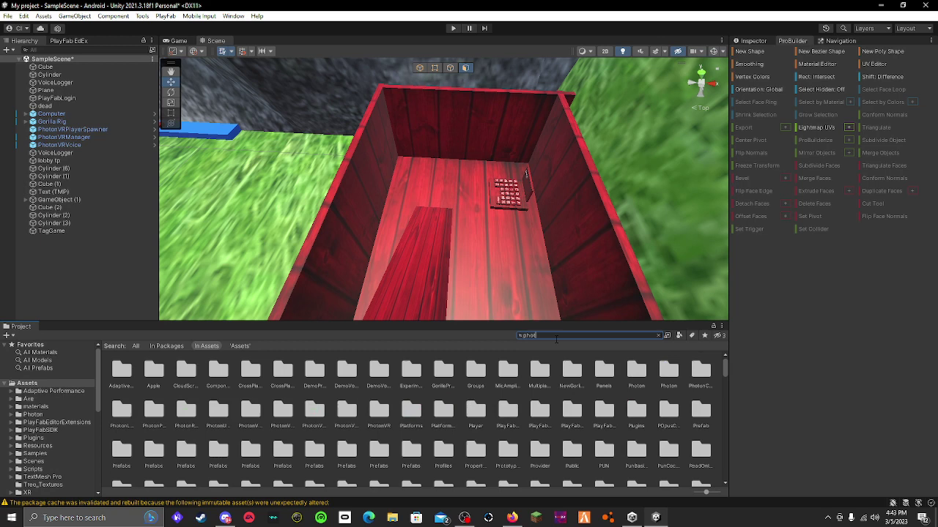
text(onvr)
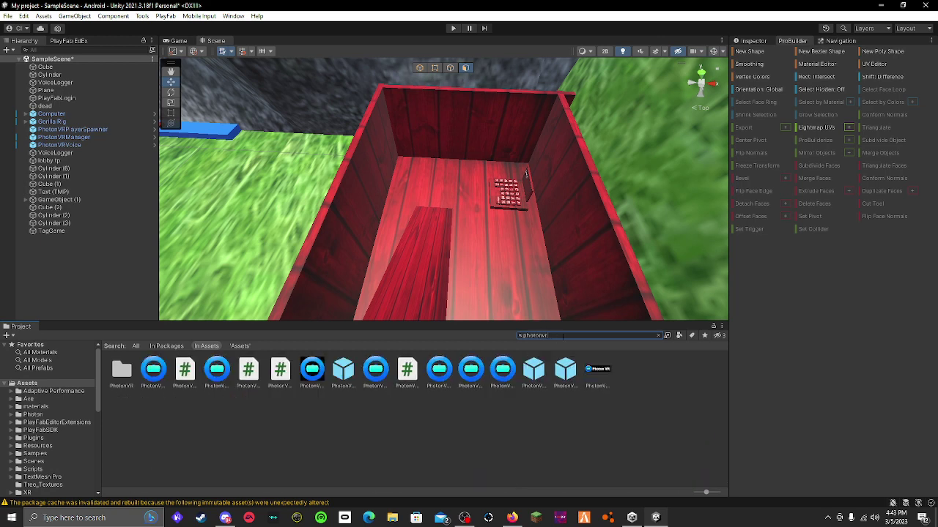
double_click(123, 372)
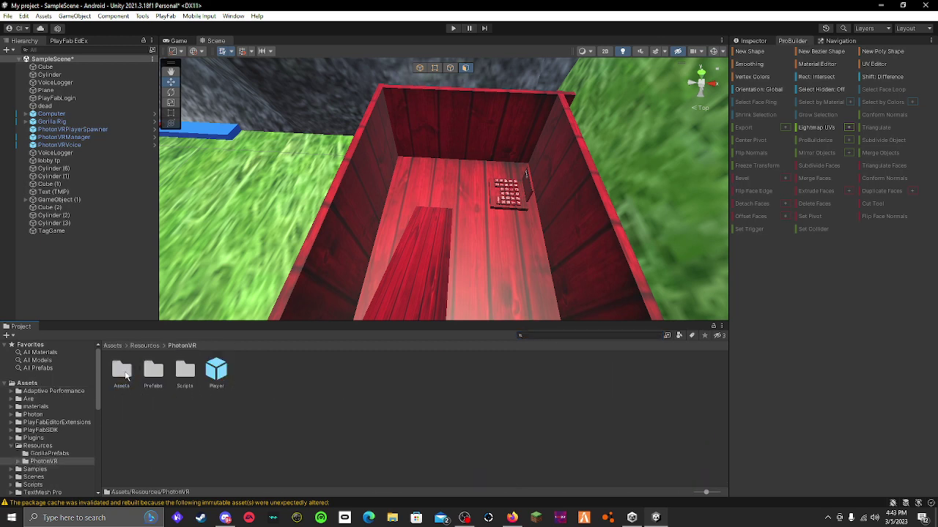
click(219, 376)
double_click(219, 377)
Examine the player model's head, torso, arms and name text from several angles, selecting its Cube mesh.
right_drag(281, 285, 513, 131)
key(w)
key(s)
key(w)
right_drag(507, 252, 491, 200)
key(s)
key(a)
key(d)
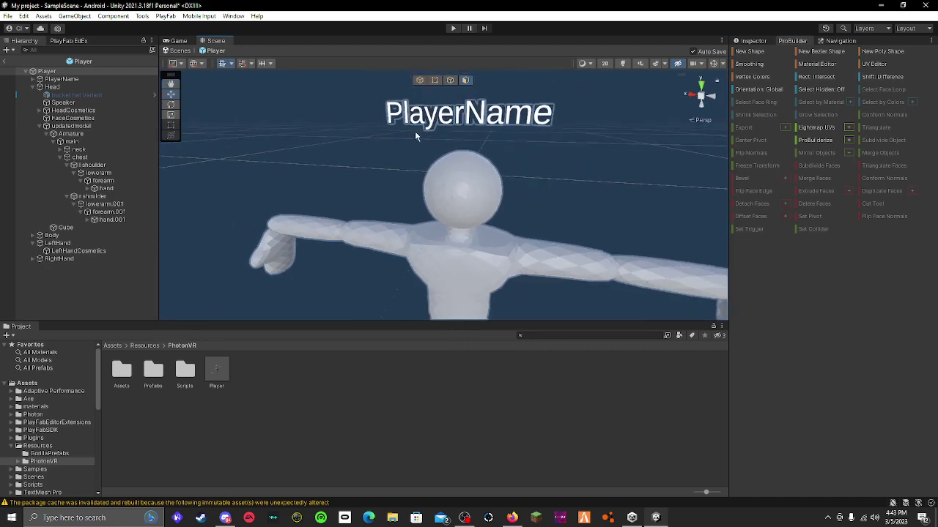
right_drag(565, 303, 612, 286)
click(472, 218)
right_drag(472, 221, 459, 171)
click(394, 216)
scroll(455, 203, down, 6)
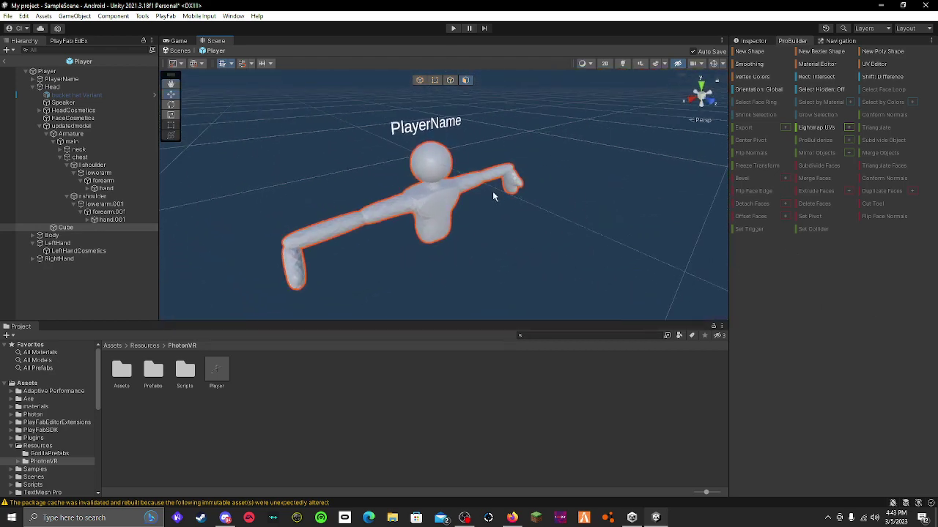
right_drag(557, 306, 565, 229)
key(w)
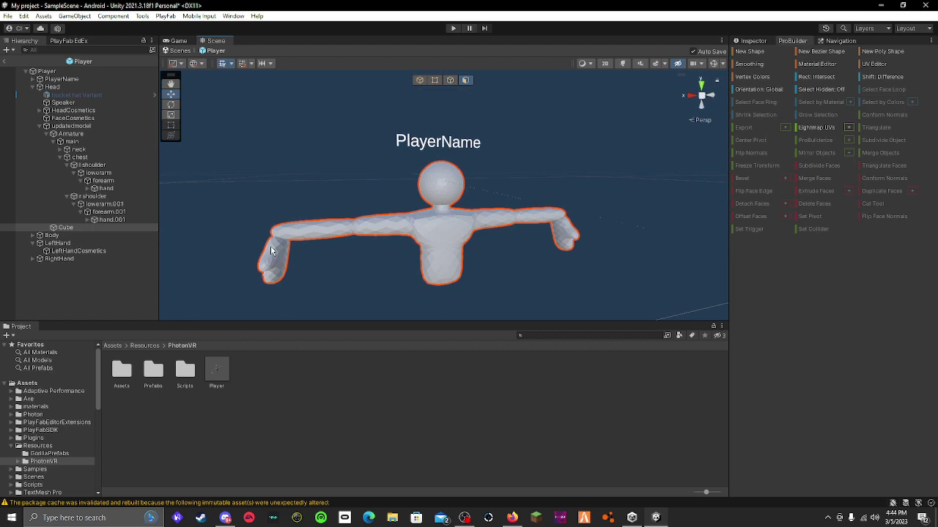
right_drag(669, 249, 633, 274)
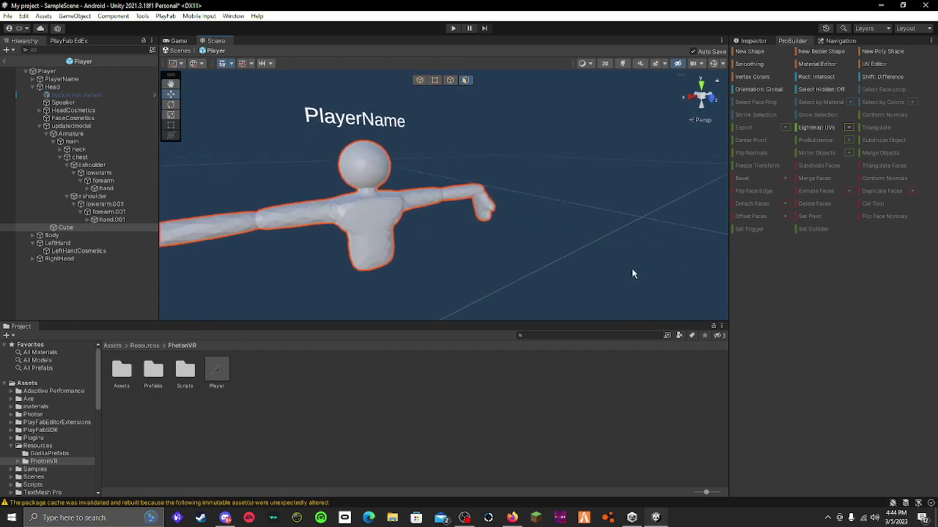
Collapse the Head hierarchy, and reopen it down to the updatedmodel's armature bones.
click(40, 126)
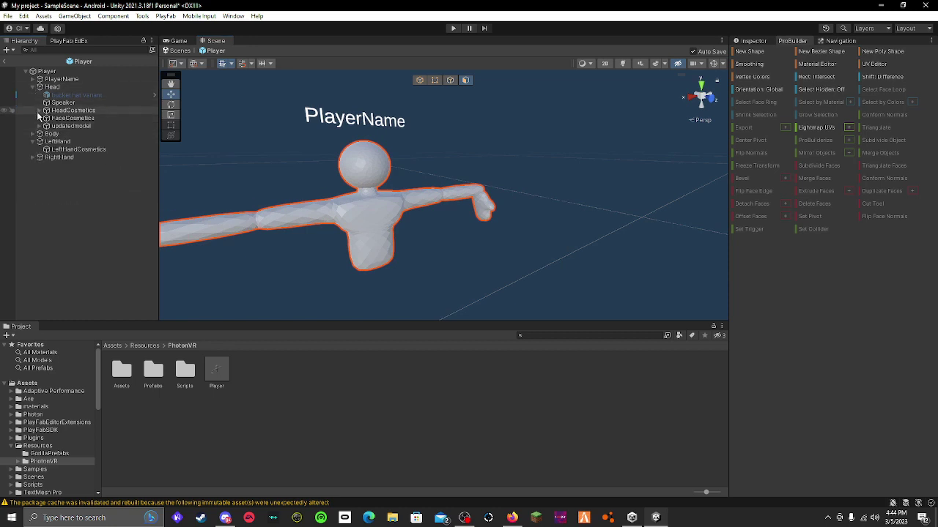
click(33, 87)
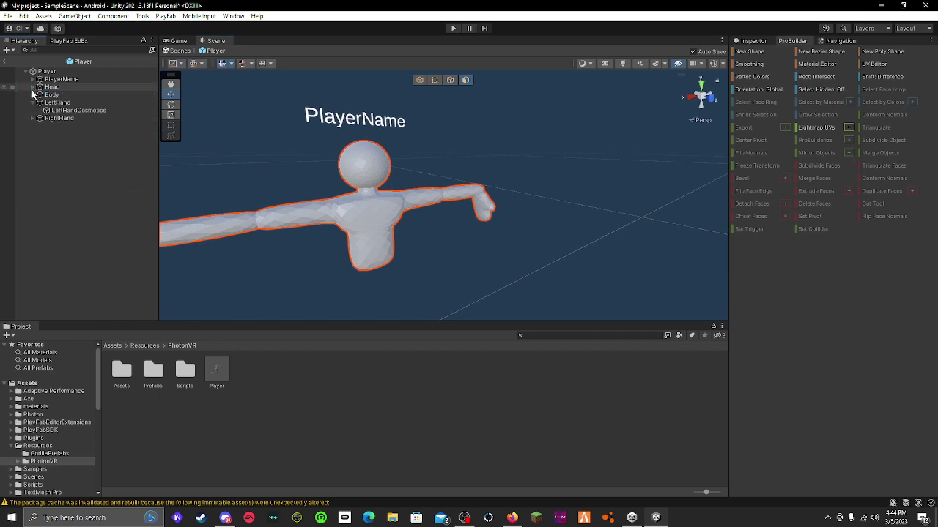
click(33, 87)
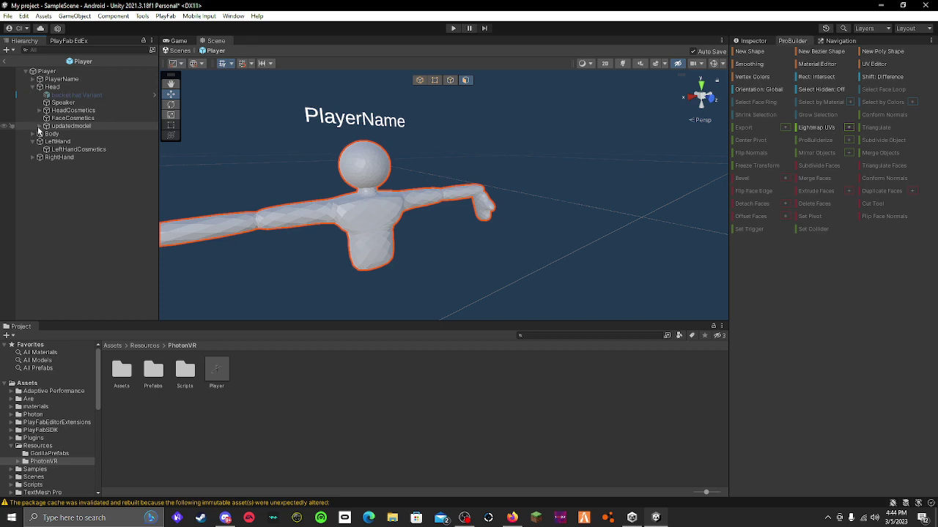
click(40, 128)
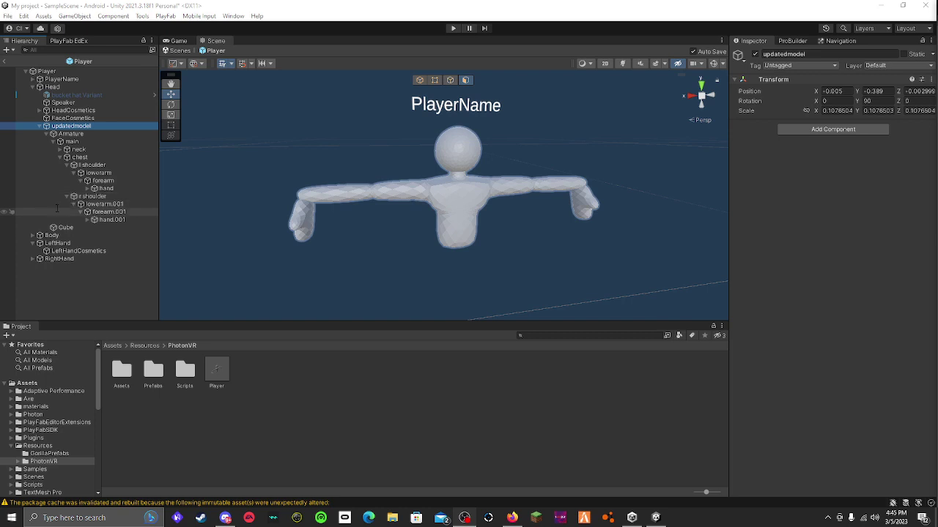
Review the Fast IK Fabric settings on the hand and hand.001 bones, checking the LeftHand target and forearm pole objects.
click(107, 189)
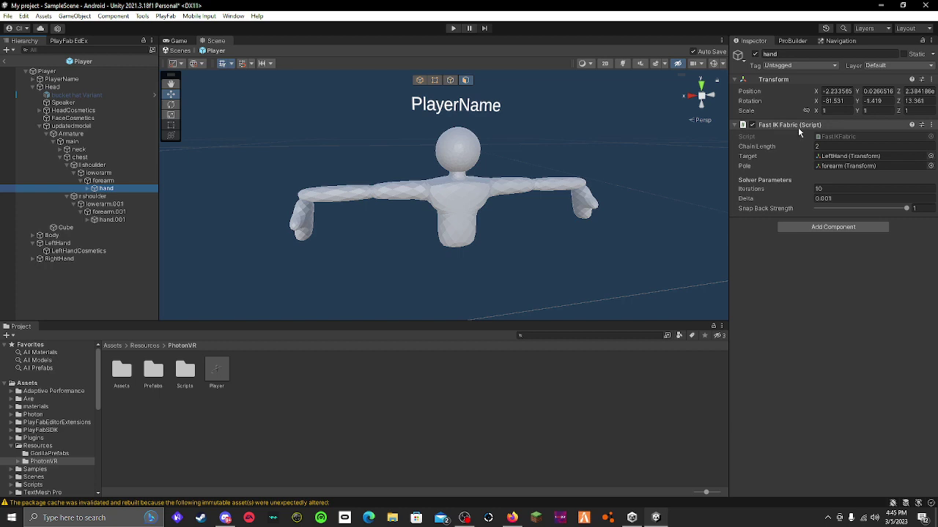
click(104, 219)
click(107, 189)
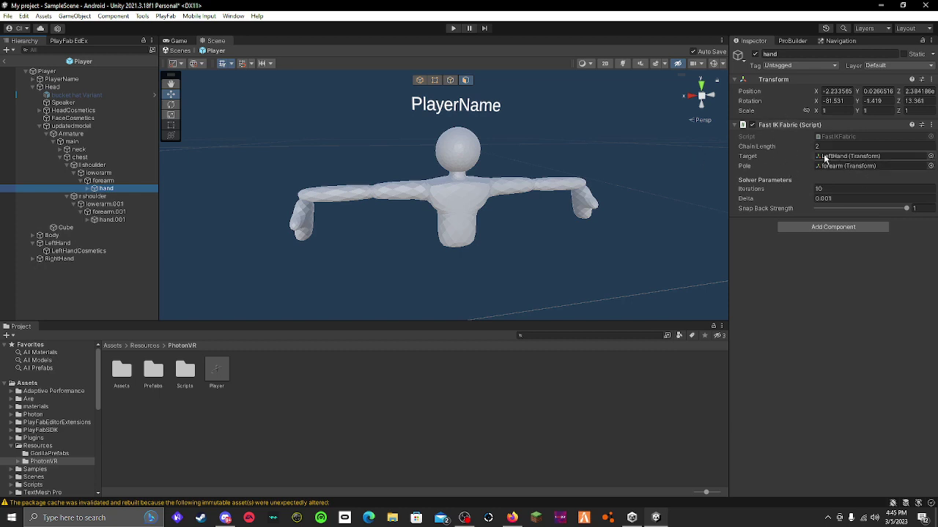
click(56, 244)
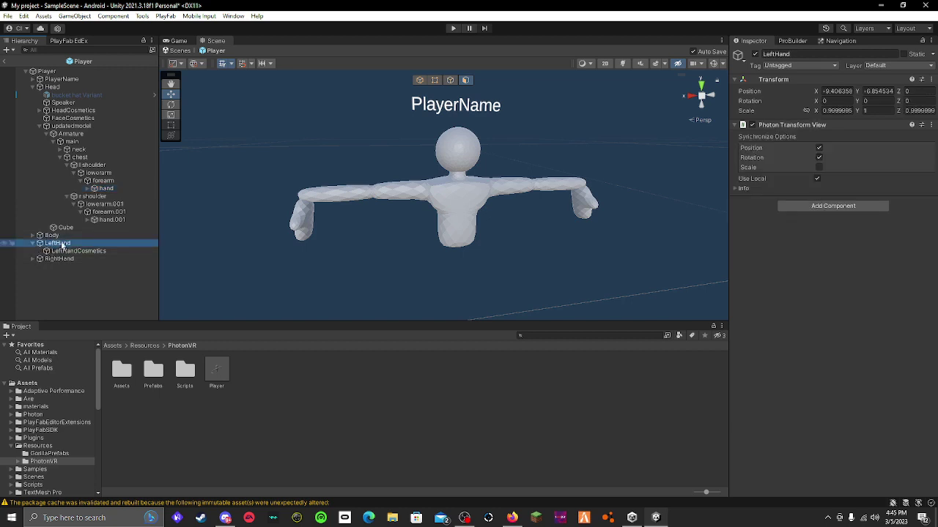
click(121, 189)
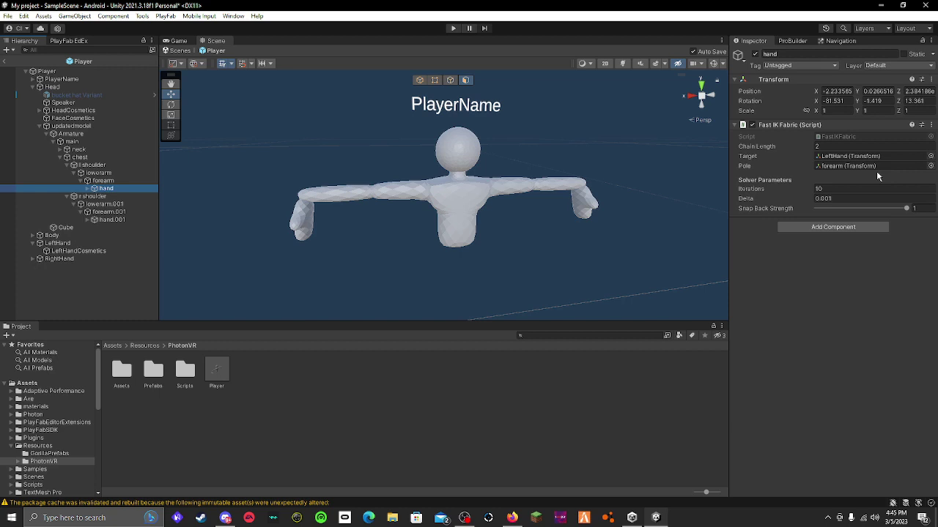
click(118, 181)
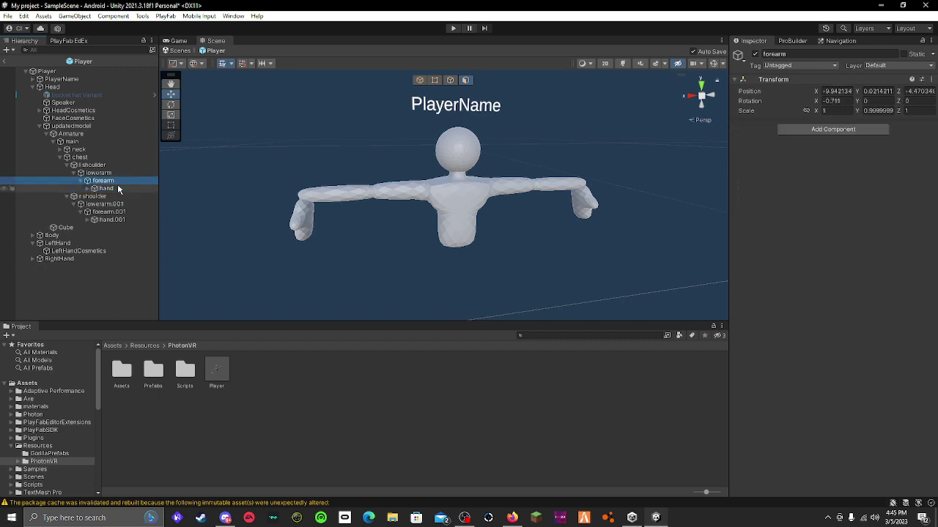
click(113, 189)
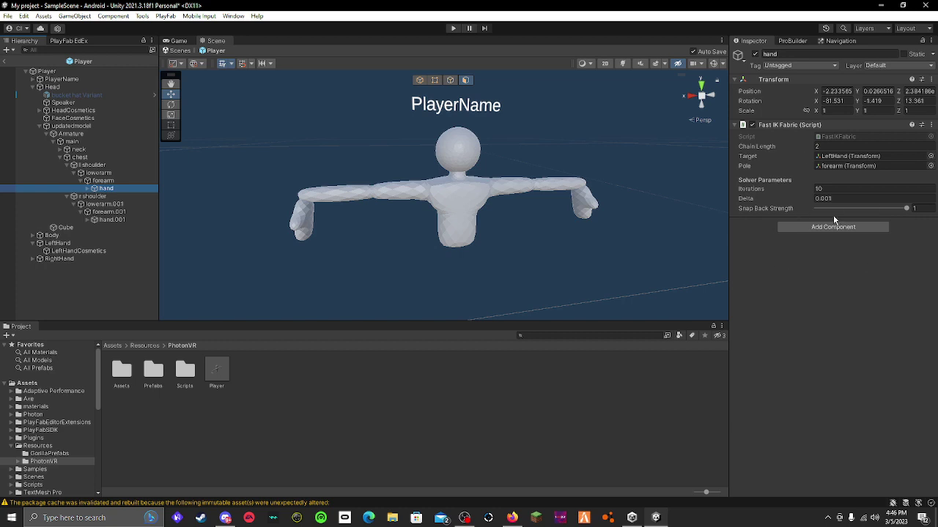
click(111, 220)
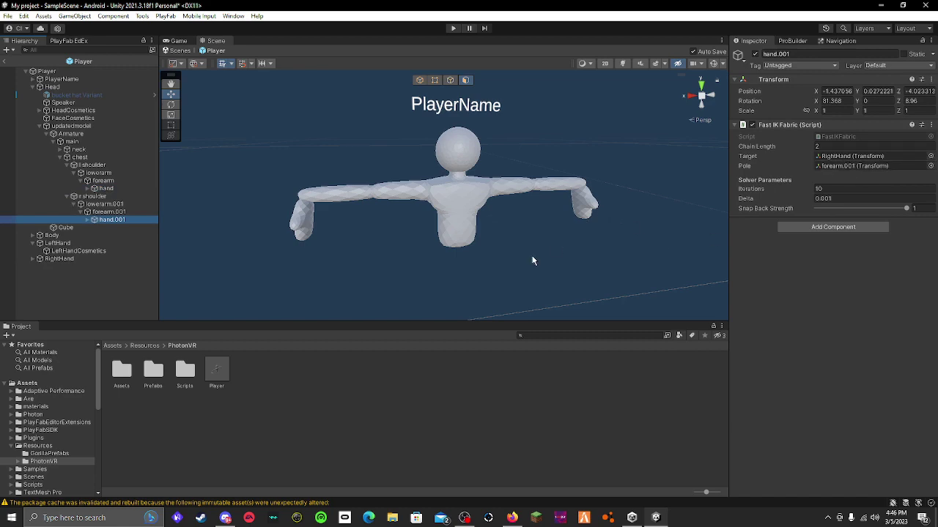
right_drag(532, 260, 552, 319)
key(s)
key(a)
key(w)
key(a)
key(d)
key(s)
key(e)
key(w)
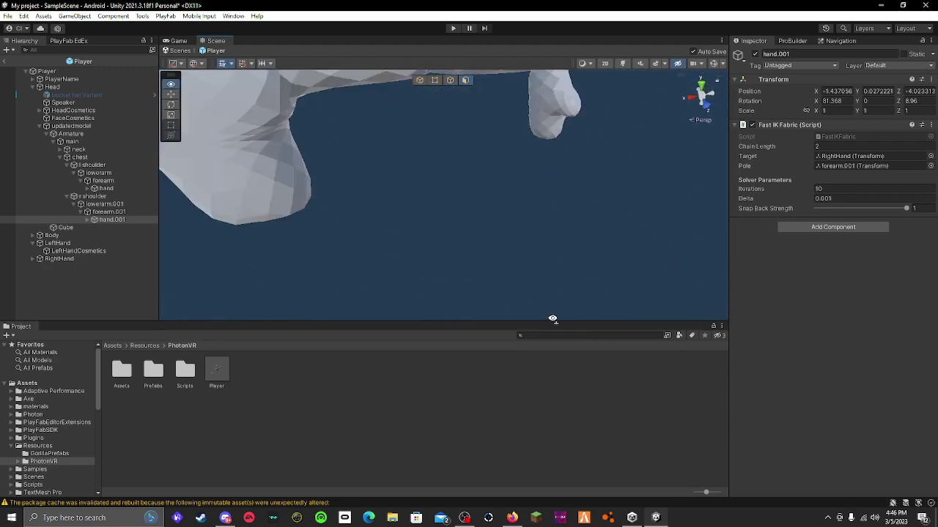
scroll(552, 319, down, 6)
alt+drag(544, 310, 585, 307)
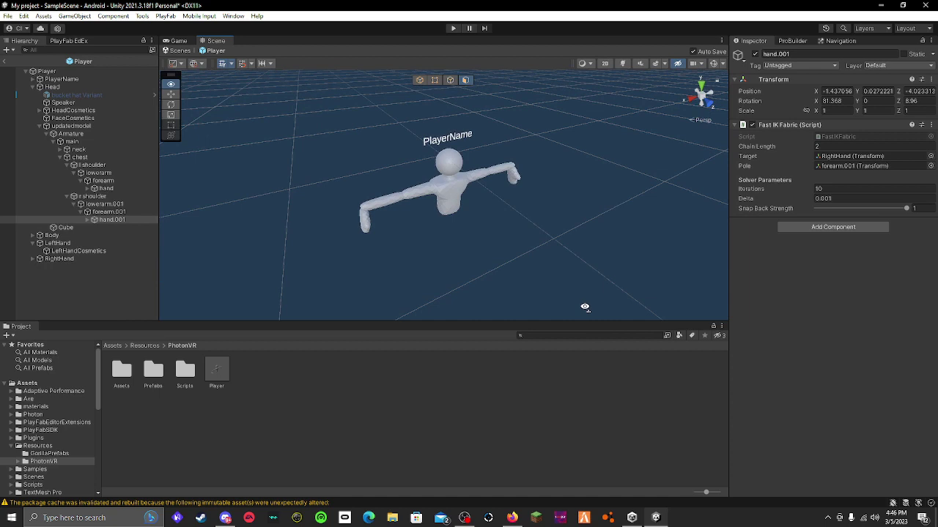